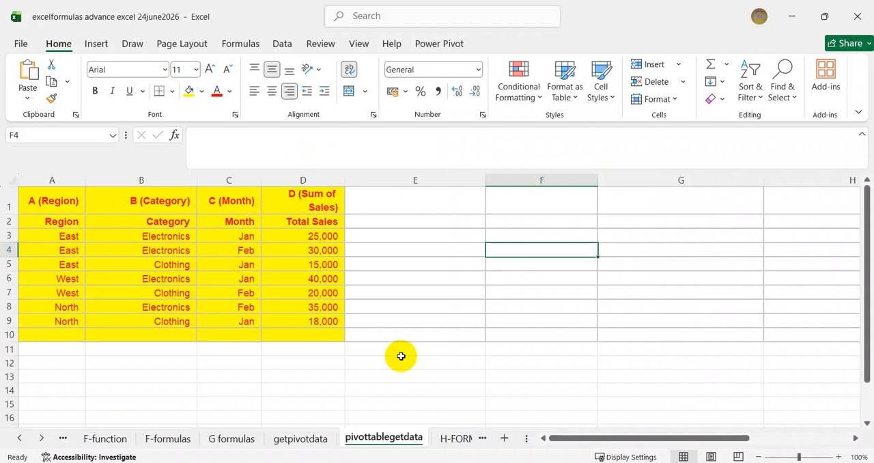
- Create a PivotTable on a new worksheet from the sales data, using pivottablegetdata!$A$2:$D$9 as the source range
{"action": "left_click_drag", "start_coordinate": [41, 196], "coordinate": [319, 319]}
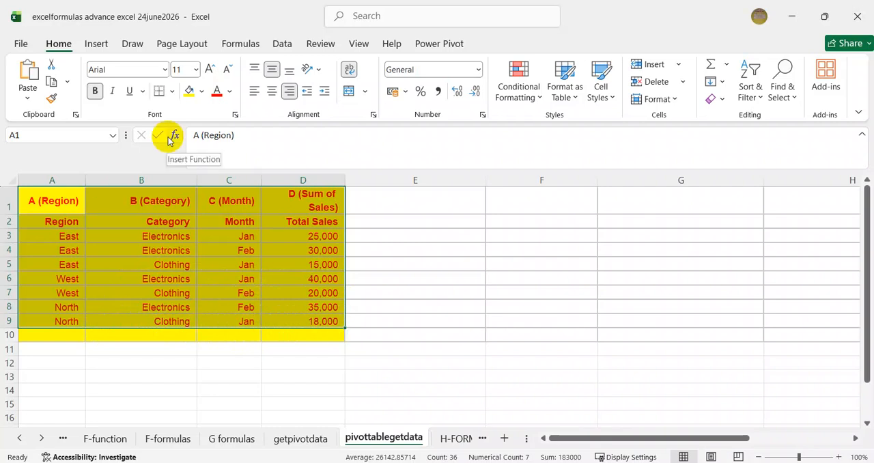
{"action": "left_click", "coordinate": [97, 44]}
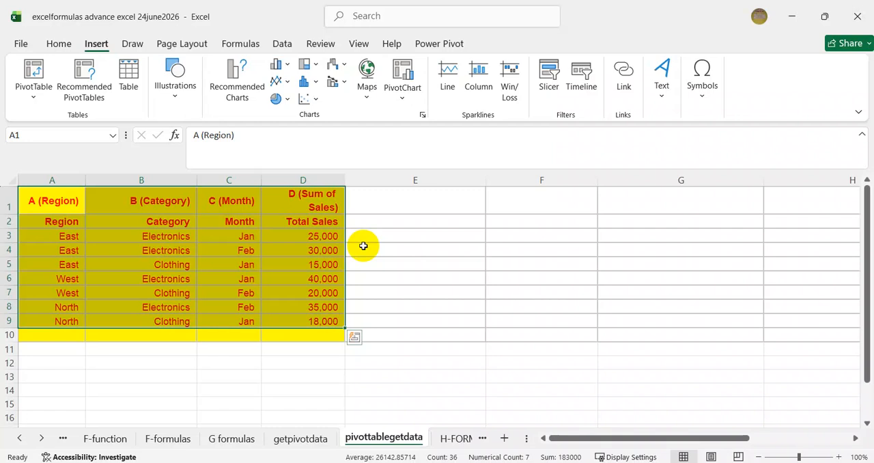
{"action": "left_click", "coordinate": [35, 69]}
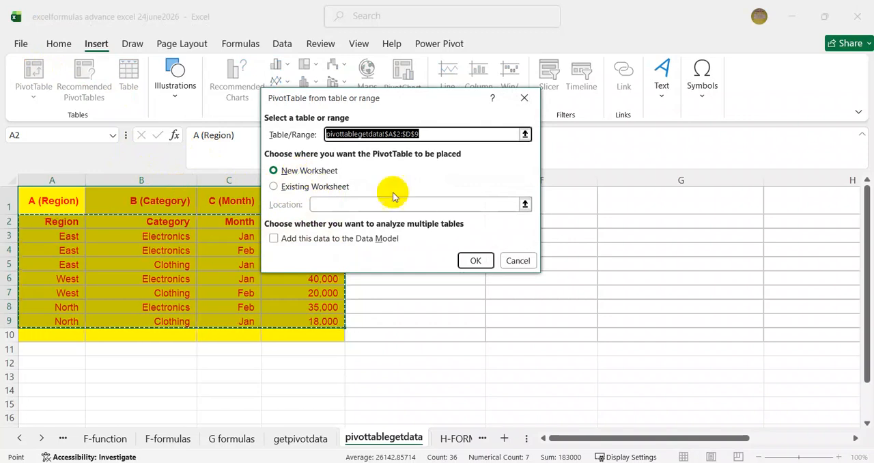
{"action": "left_click", "coordinate": [475, 262]}
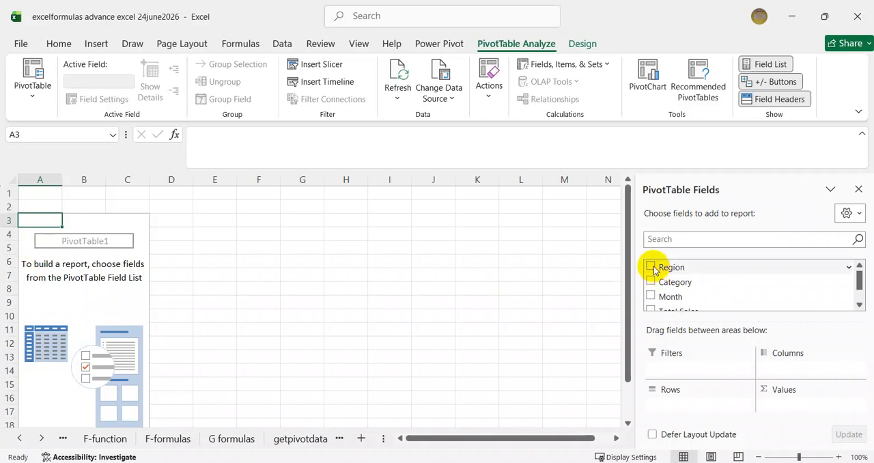
- Add Region, Month and Category to the PivotTable's rows, with Month nested under Region and Category under Month
{"action": "left_click_drag", "start_coordinate": [654, 270], "coordinate": [686, 408]}
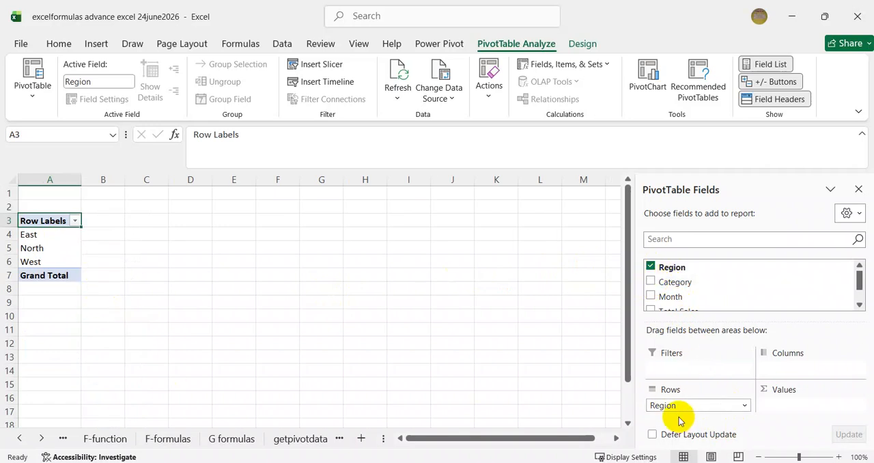
{"action": "left_click_drag", "start_coordinate": [649, 282], "coordinate": [669, 423]}
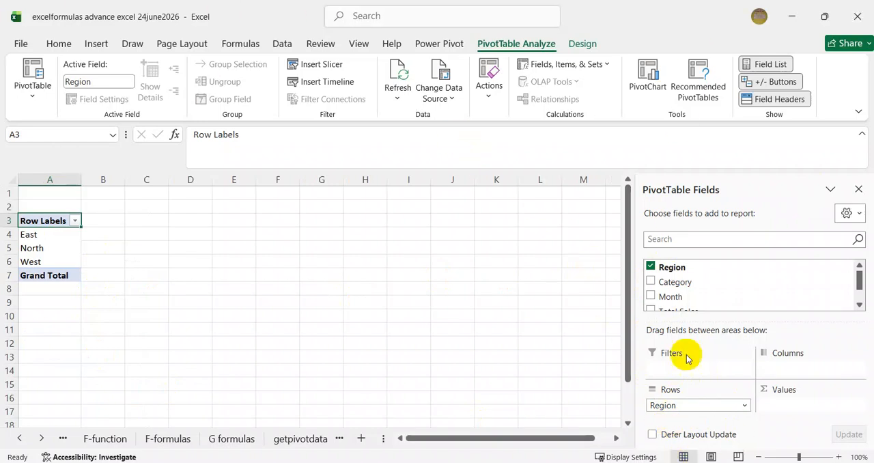
{"action": "left_click_drag", "start_coordinate": [649, 280], "coordinate": [676, 416]}
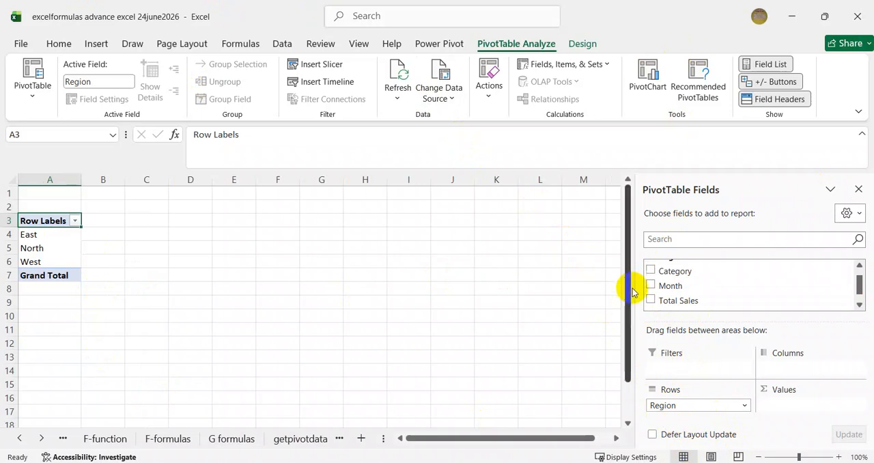
{"action": "left_click", "coordinate": [650, 270]}
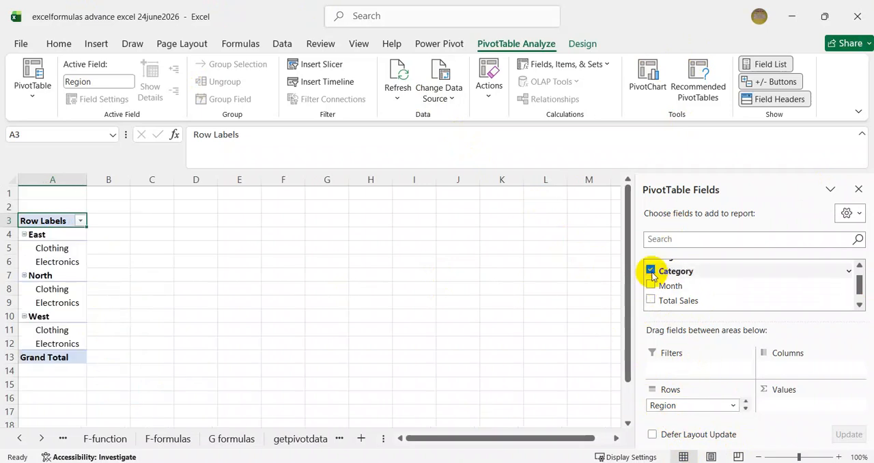
{"action": "left_click_drag", "start_coordinate": [651, 282], "coordinate": [683, 410]}
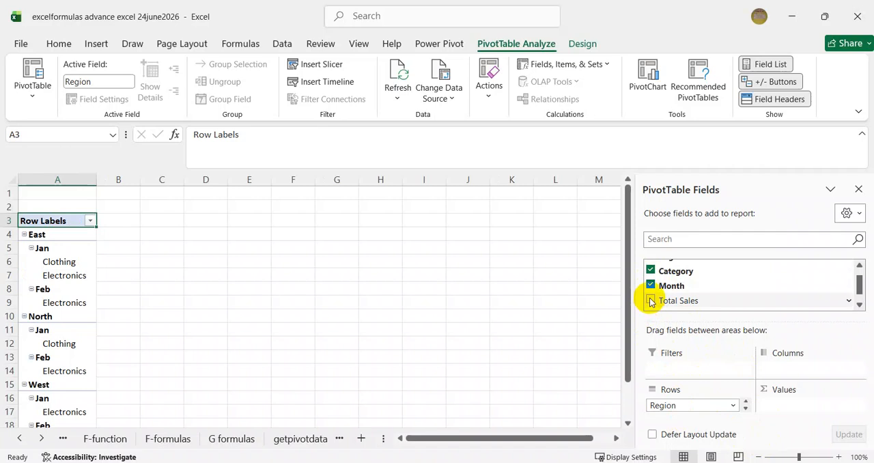
- Add the Total Sales field to the PivotTable's values area
{"action": "left_click_drag", "start_coordinate": [858, 289], "coordinate": [859, 283]}
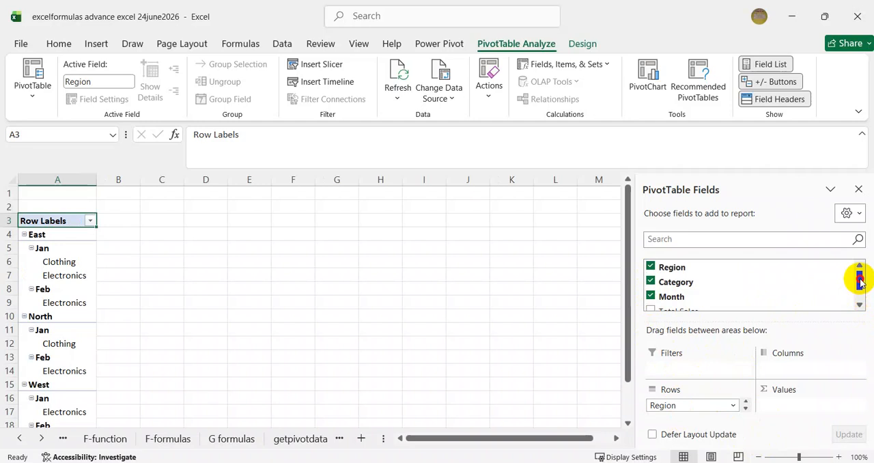
{"action": "left_click_drag", "start_coordinate": [859, 283], "coordinate": [858, 291]}
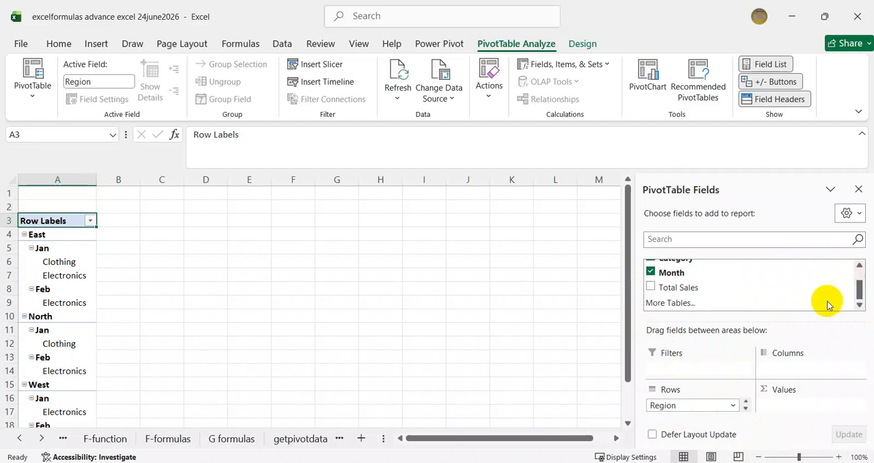
{"action": "left_click_drag", "start_coordinate": [654, 287], "coordinate": [804, 405]}
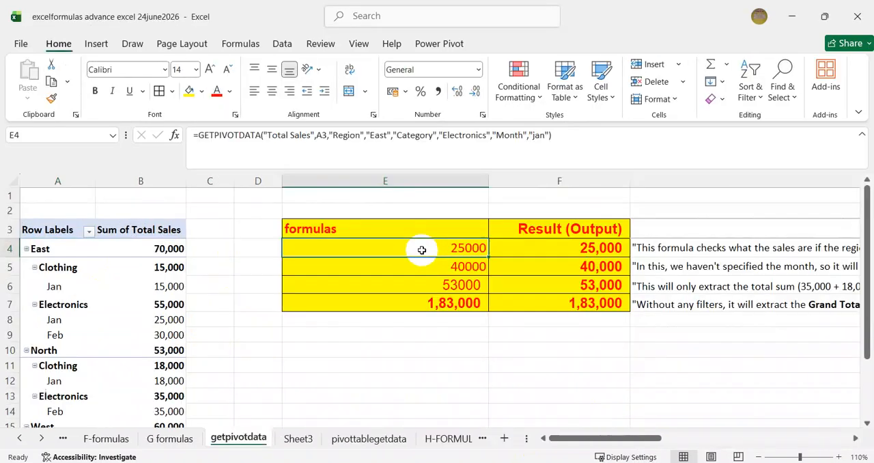
- In the getpivotdata sheet, re-enter the pivot_table argument of cell E4's GETPIVOTDATA formula by picking the Row Labels cell A3
{"action": "double_click", "coordinate": [420, 248]}
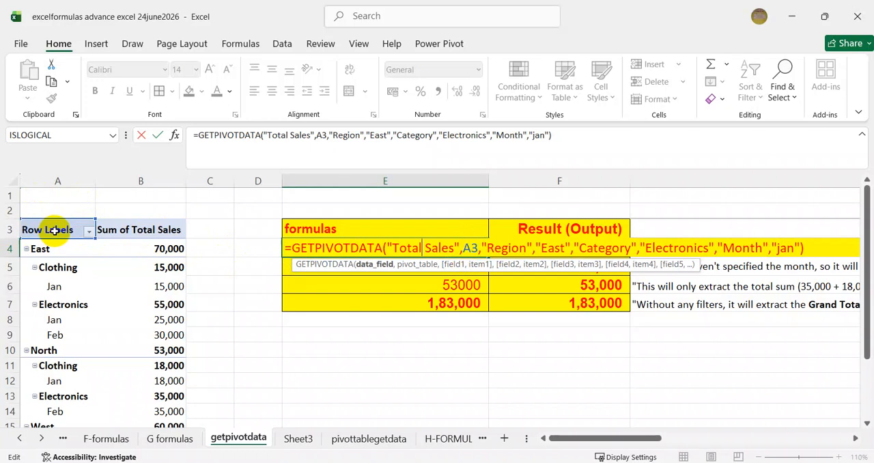
{"action": "double_click", "coordinate": [468, 248]}
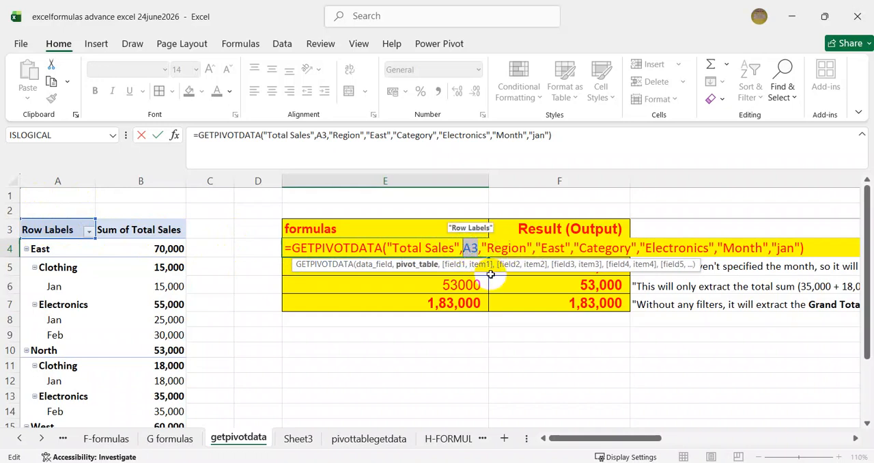
{"action": "key", "text": "BackSpace"}
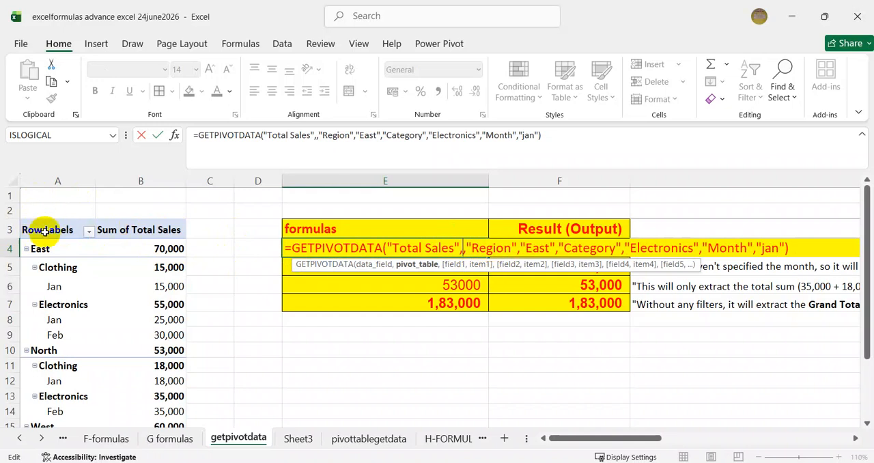
{"action": "left_click", "coordinate": [46, 232]}
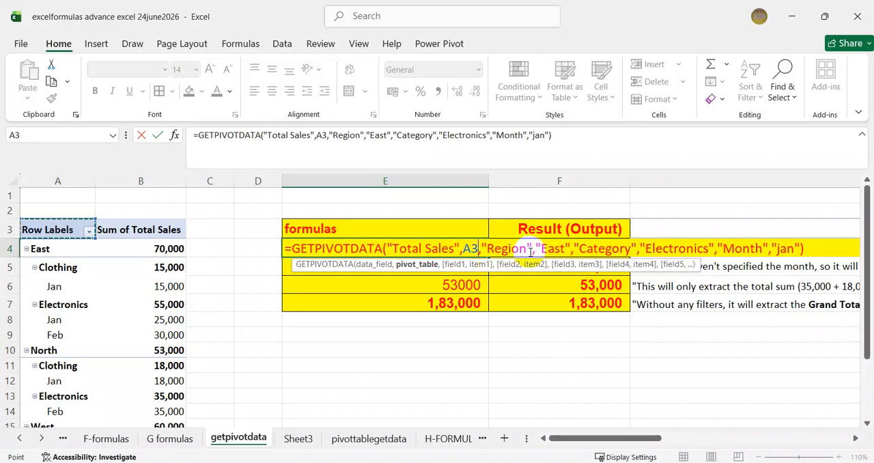
{"action": "double_click", "coordinate": [553, 248]}
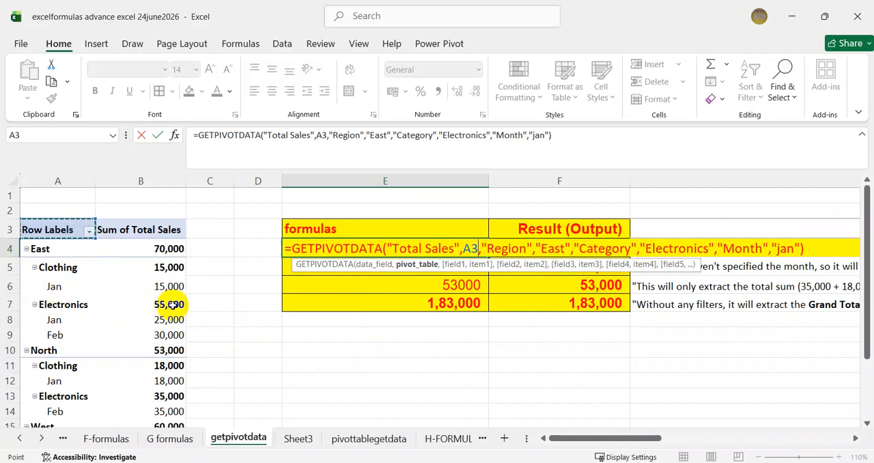
{"action": "key", "text": "Return"}
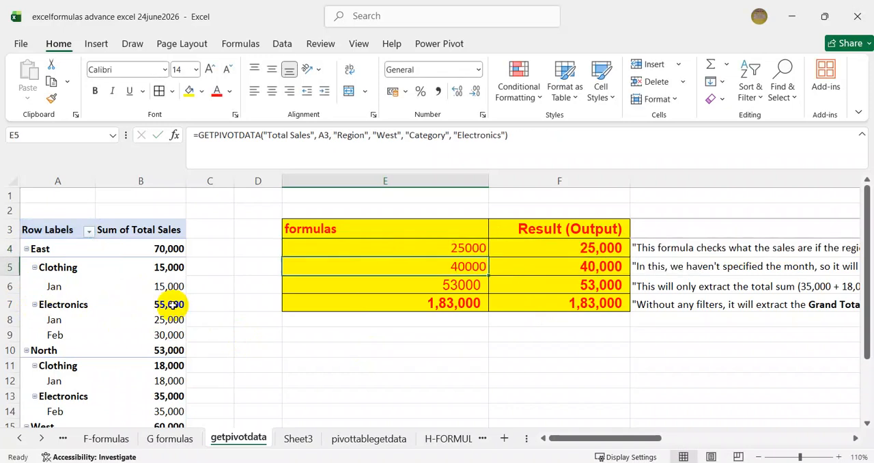
- Examine the GETPIVOTDATA formulas in E4 and E5 and compare them with the East and West Electronics entries in the pivot table
{"action": "left_click", "coordinate": [442, 250]}
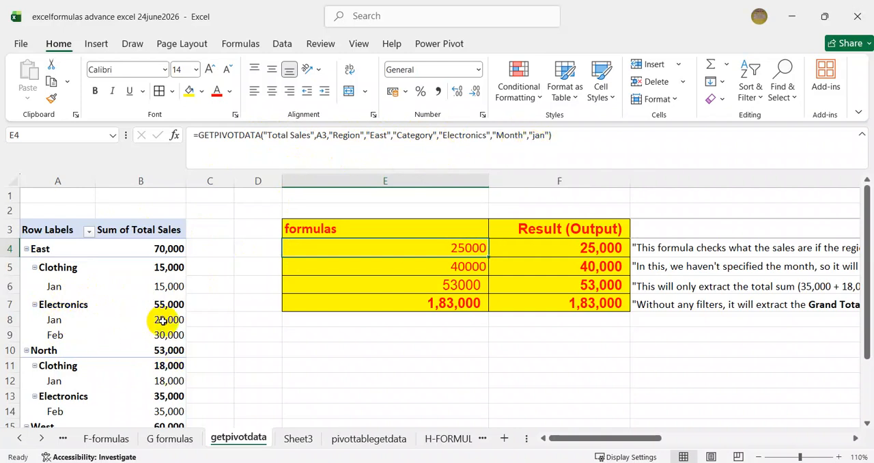
{"action": "mouse_move", "coordinate": [165, 319]}
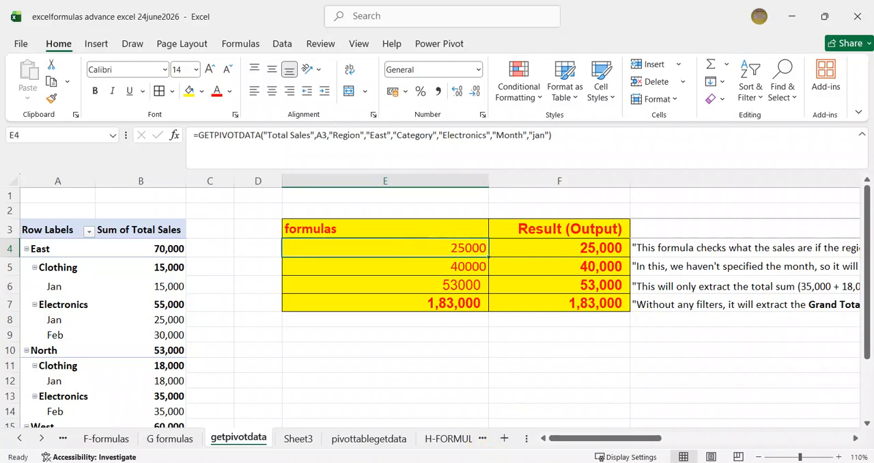
{"action": "key", "text": "Down"}
{"action": "scroll", "coordinate": [371, 357], "scroll_direction": "down", "scroll_amount": 2}
{"action": "scroll", "coordinate": [371, 357], "scroll_direction": "up", "scroll_amount": 2}
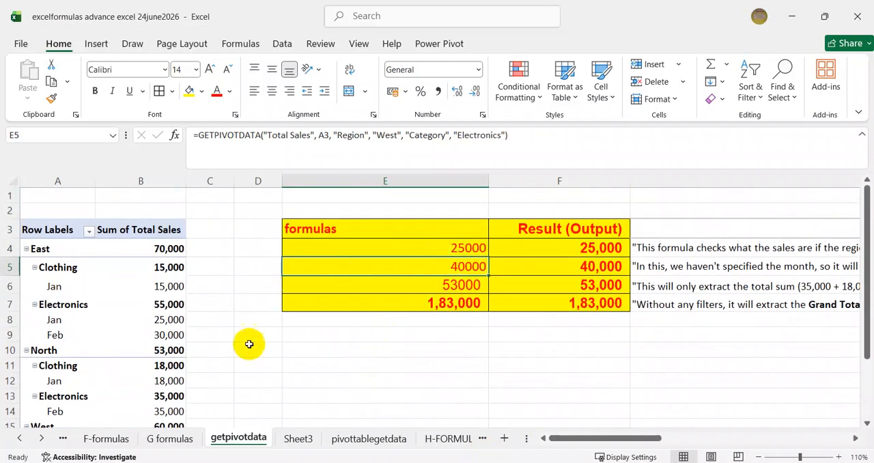
{"action": "scroll", "coordinate": [189, 351], "scroll_direction": "down", "scroll_amount": 2}
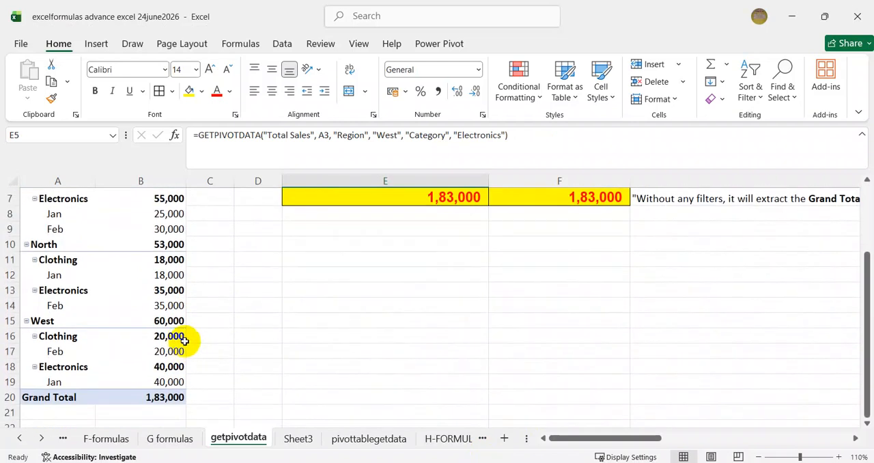
{"action": "scroll", "coordinate": [184, 341], "scroll_direction": "down", "scroll_amount": 1}
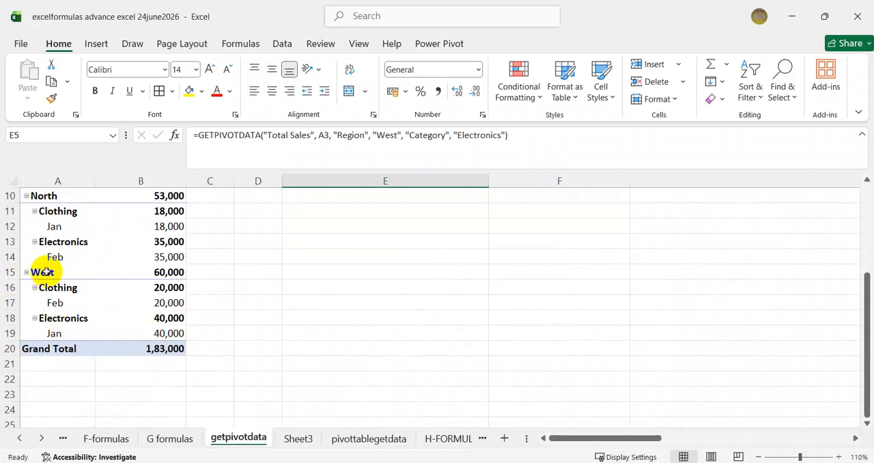
{"action": "scroll", "coordinate": [359, 322], "scroll_direction": "up", "scroll_amount": 3}
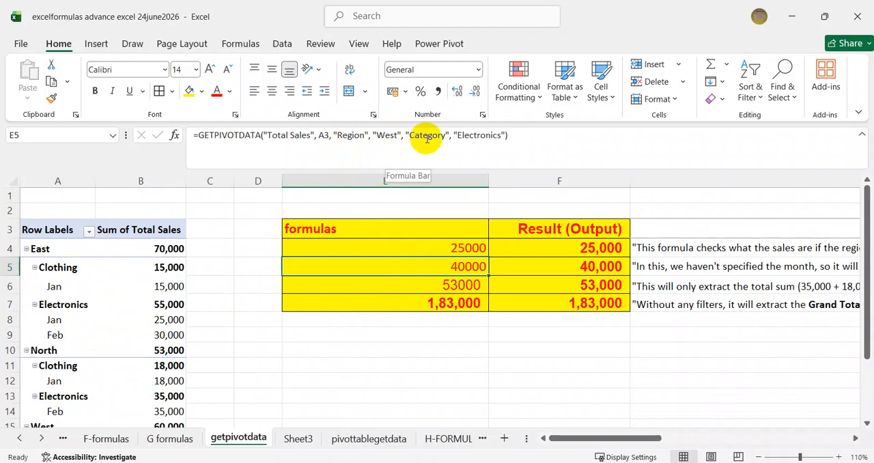
{"action": "scroll", "coordinate": [119, 371], "scroll_direction": "down", "scroll_amount": 2}
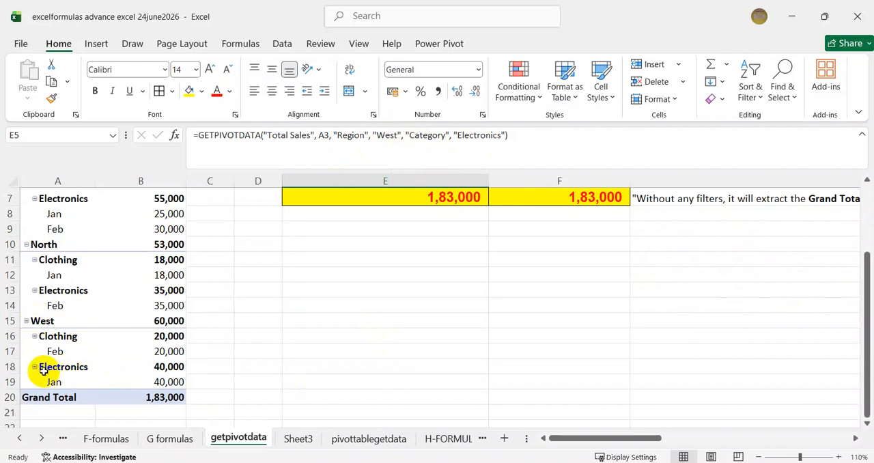
{"action": "scroll", "coordinate": [364, 354], "scroll_direction": "up", "scroll_amount": 2}
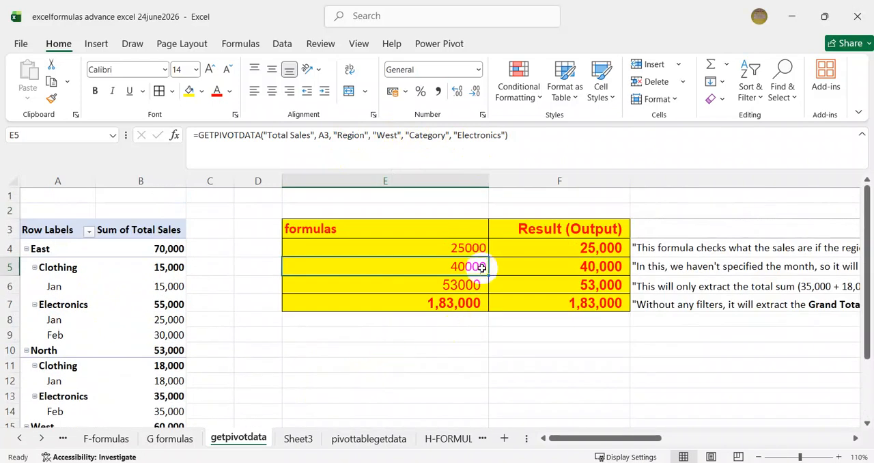
- Examine the North region formula in E6 and the grand total formula in E7 against the pivot table, and review E5 and E4 again
{"action": "left_click", "coordinate": [446, 286]}
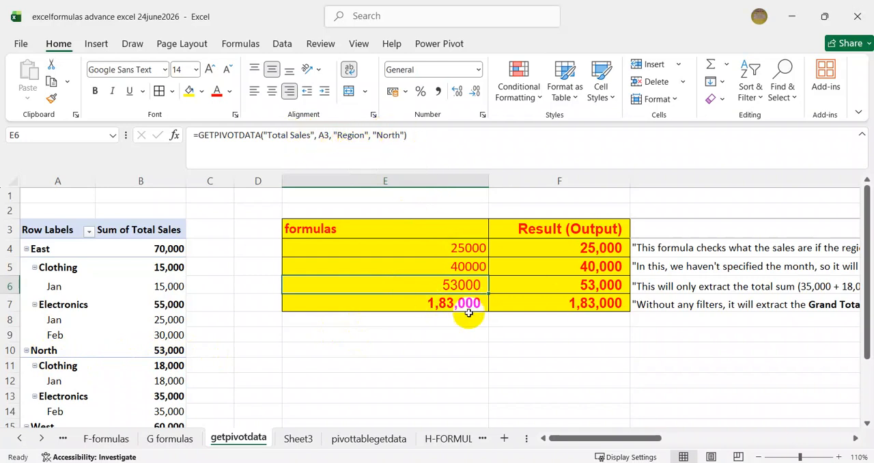
{"action": "left_click", "coordinate": [437, 302]}
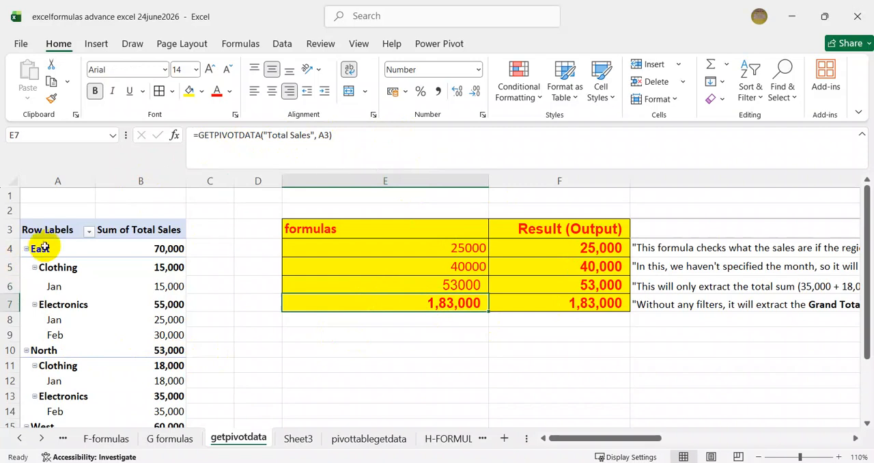
{"action": "scroll", "coordinate": [86, 230], "scroll_direction": "down", "scroll_amount": 5}
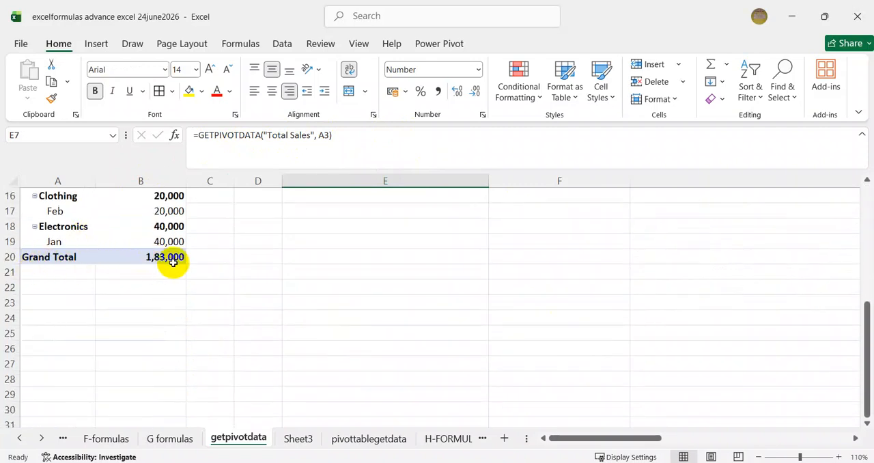
{"action": "scroll", "coordinate": [271, 269], "scroll_direction": "up", "scroll_amount": 4}
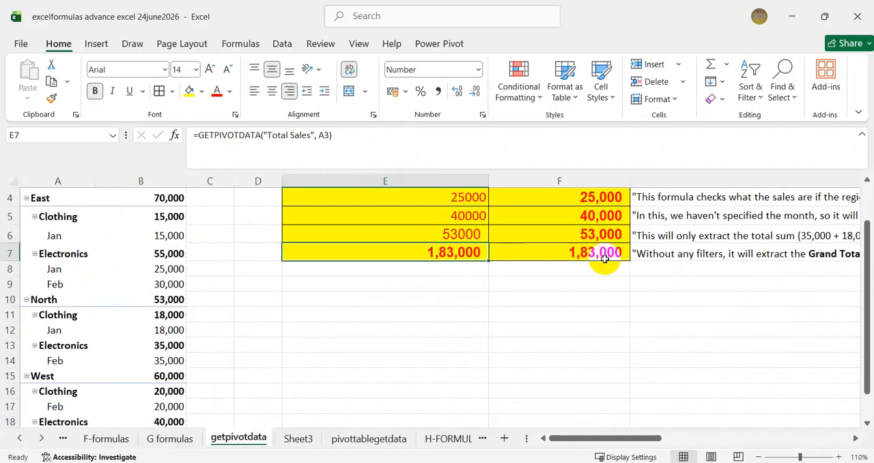
{"action": "scroll", "coordinate": [479, 278], "scroll_direction": "up", "scroll_amount": 1}
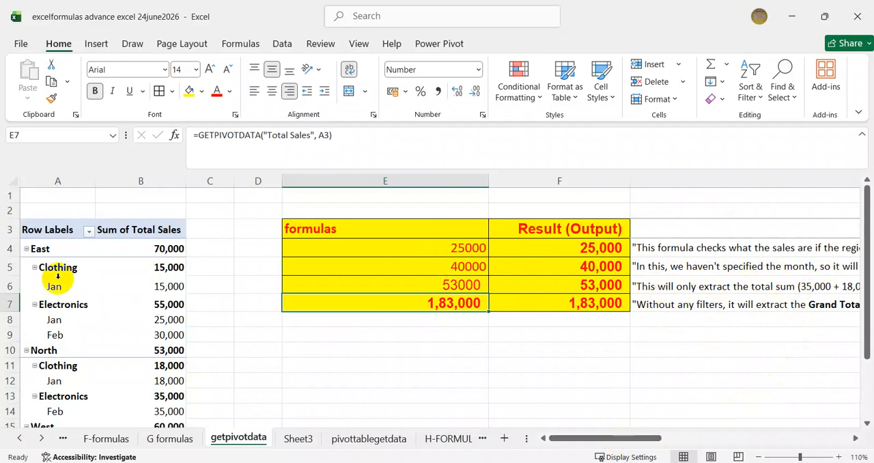
{"action": "left_click", "coordinate": [465, 267]}
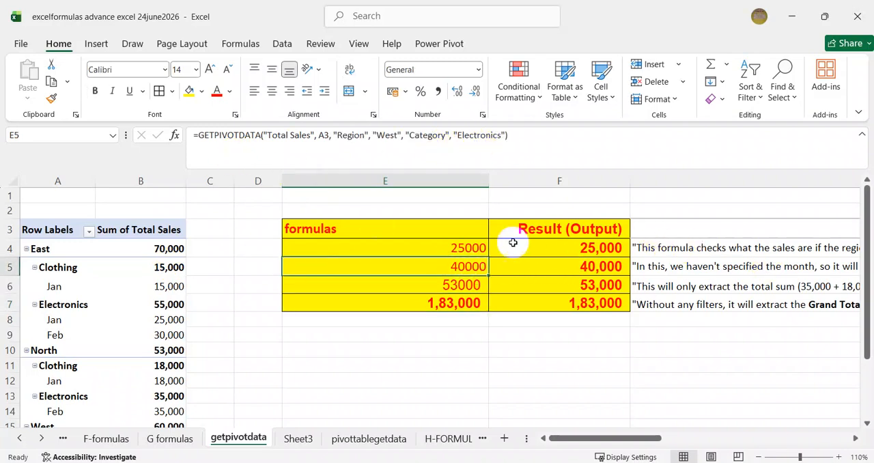
{"action": "left_click", "coordinate": [452, 245]}
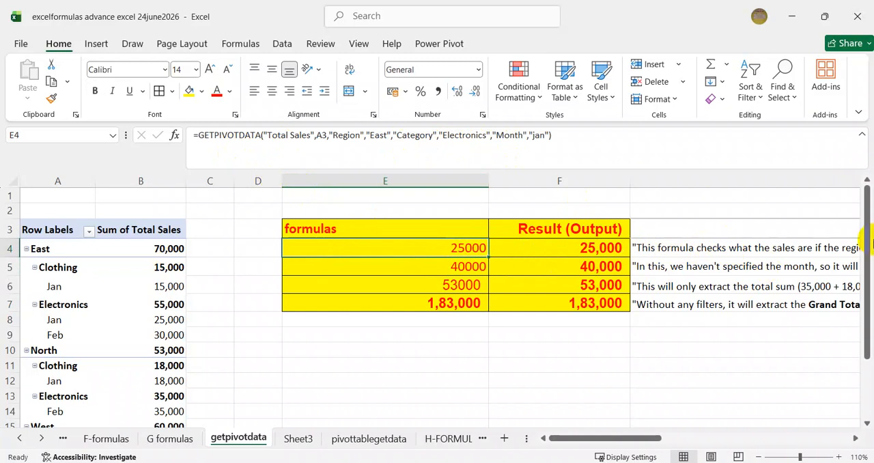